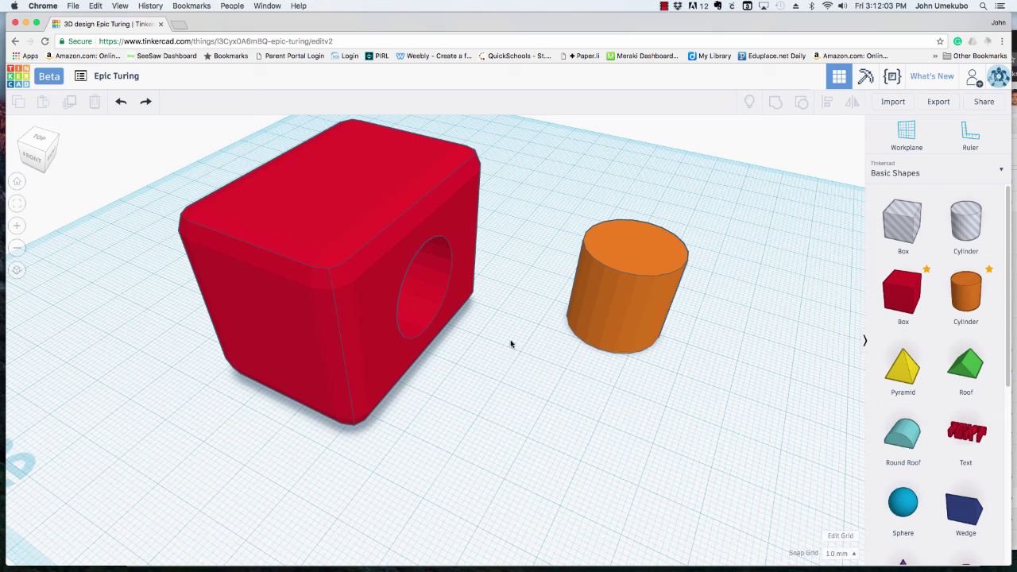
Step: Move the orange cylinder to the right so it sits beside the red box
{"action": "mouse_move", "coordinate": [498, 362]}
{"action": "right_mouse_down"}
{"action": "mouse_move", "coordinate": [434, 341]}
{"action": "mouse_move", "coordinate": [502, 361]}
{"action": "right_mouse_up"}
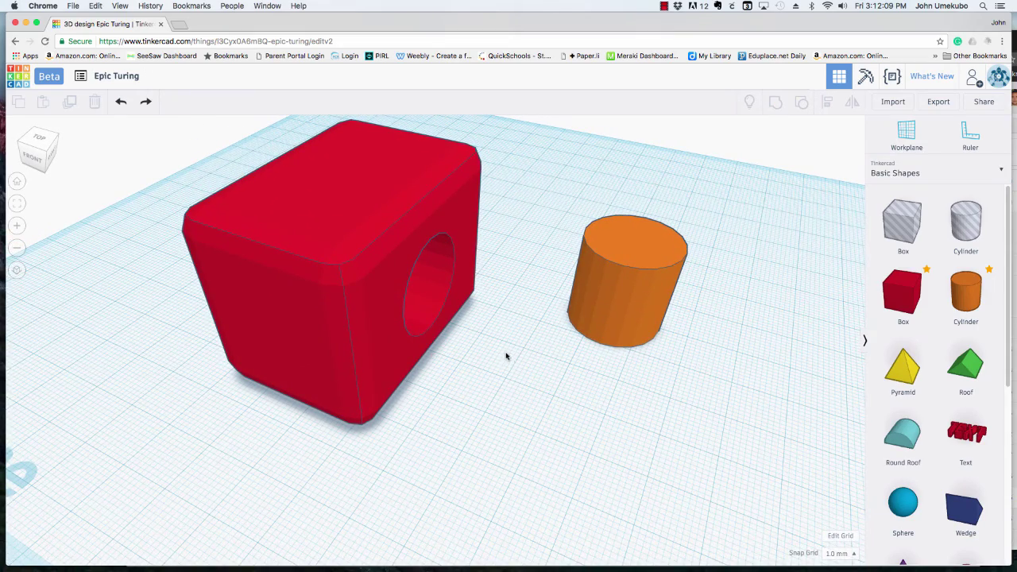
{"action": "left_click", "coordinate": [464, 252]}
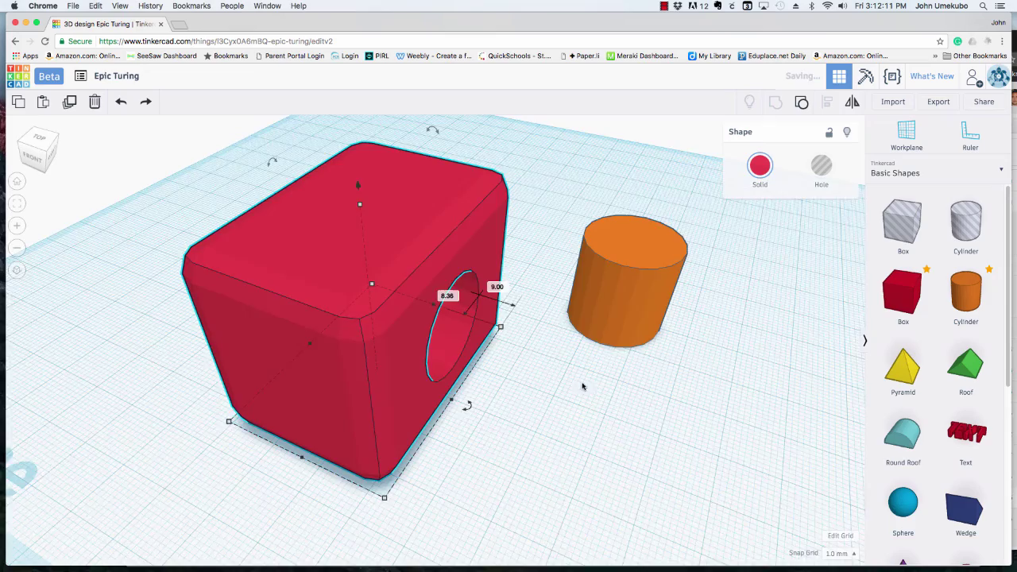
{"action": "right_click_drag", "start_coordinate": [581, 386], "coordinate": [558, 369]}
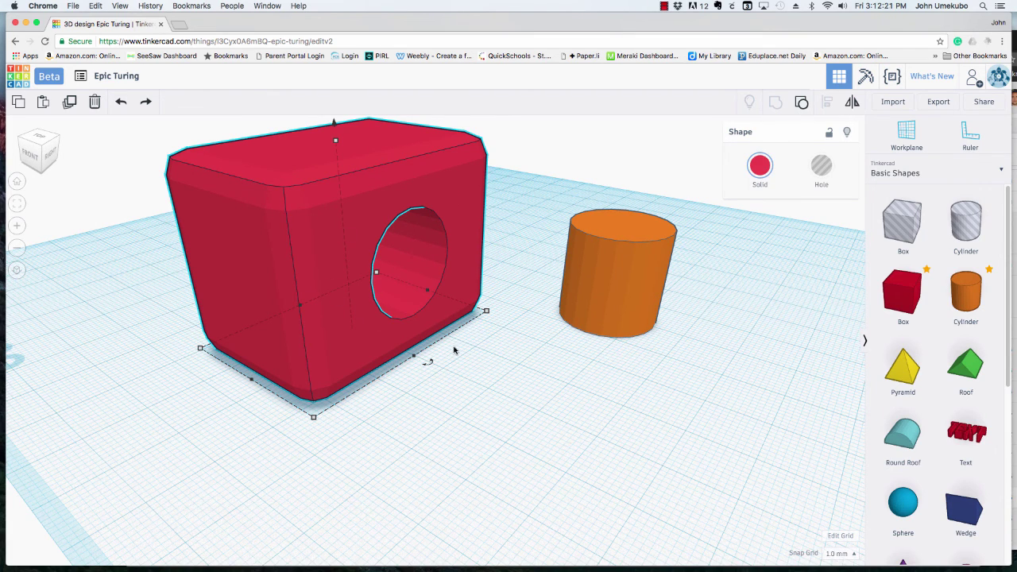
{"action": "right_click_drag", "start_coordinate": [466, 359], "coordinate": [505, 307]}
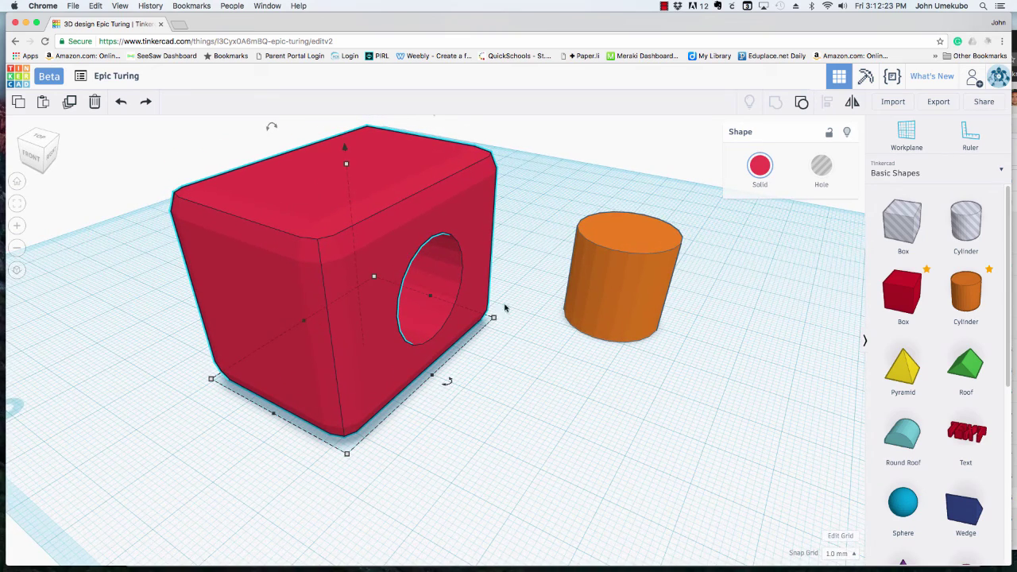
{"action": "left_click_drag", "start_coordinate": [631, 281], "coordinate": [509, 284]}
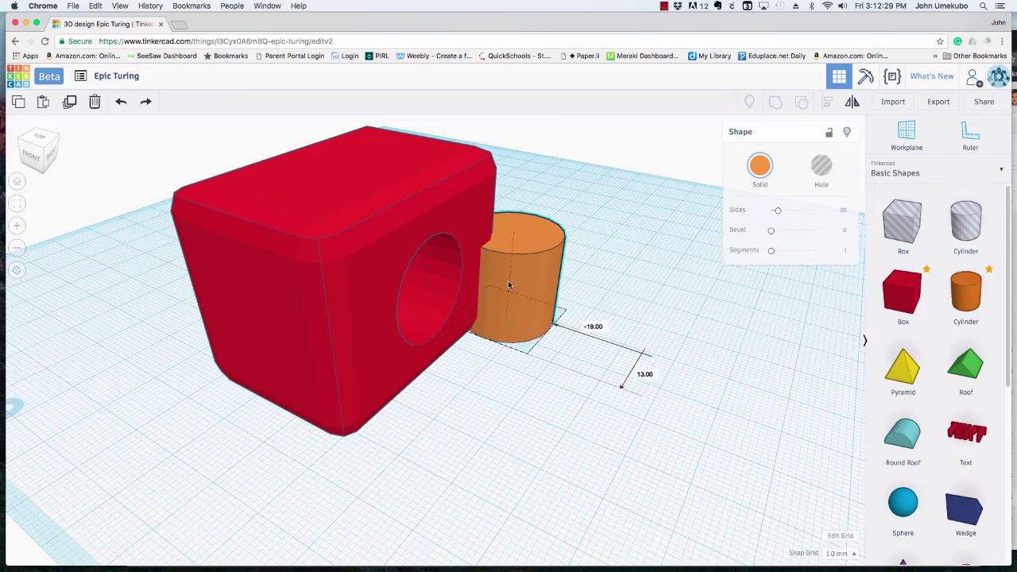
{"action": "right_click_drag", "start_coordinate": [570, 418], "coordinate": [500, 373]}
{"action": "left_click_drag", "start_coordinate": [495, 307], "coordinate": [637, 286]}
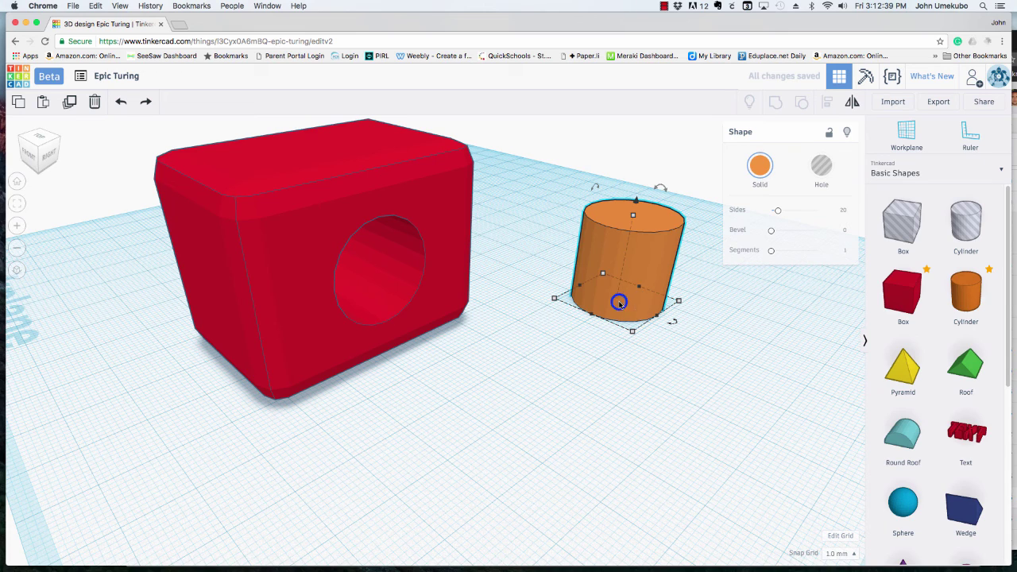
{"action": "left_click_drag", "start_coordinate": [619, 303], "coordinate": [646, 315]}
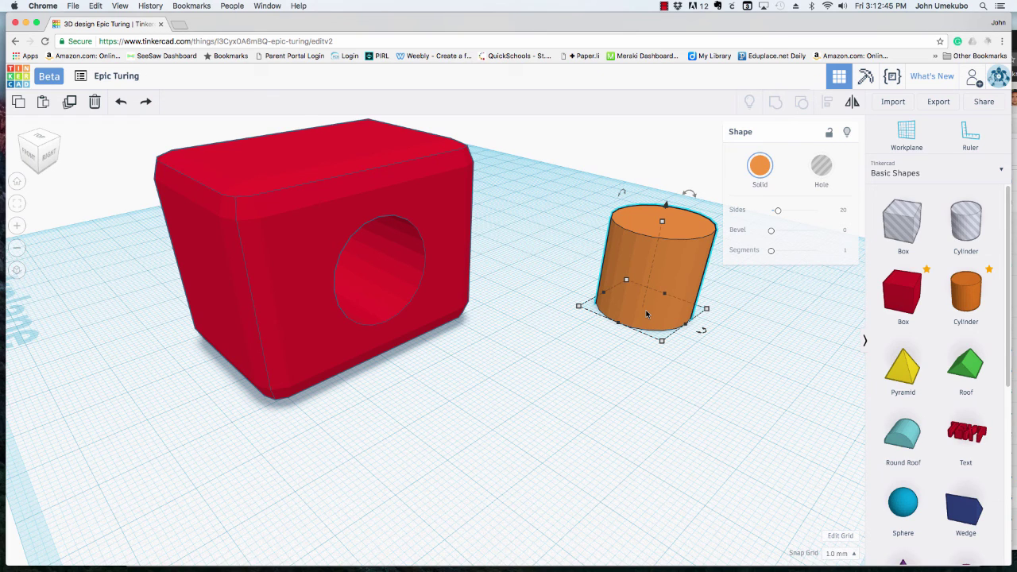
Step: Make two trial copies of the cylinder, then delete the extras so only one remains
{"action": "left_click_drag", "start_coordinate": [644, 310], "coordinate": [566, 358], "text": "alt"}
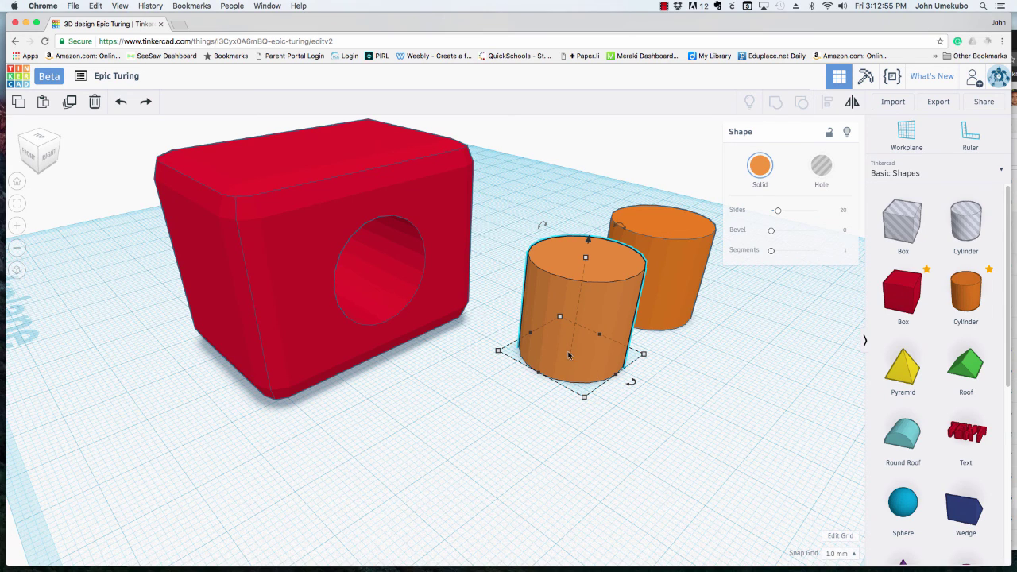
{"action": "left_click_drag", "start_coordinate": [577, 353], "coordinate": [128, 441], "text": "alt"}
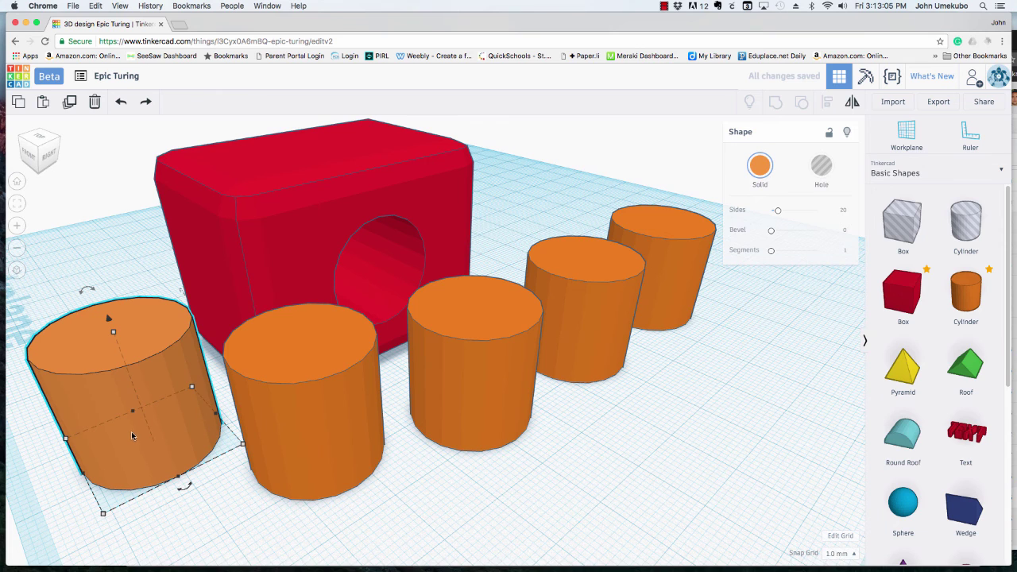
{"action": "key", "text": "Delete"}
{"action": "left_click", "coordinate": [302, 422]}
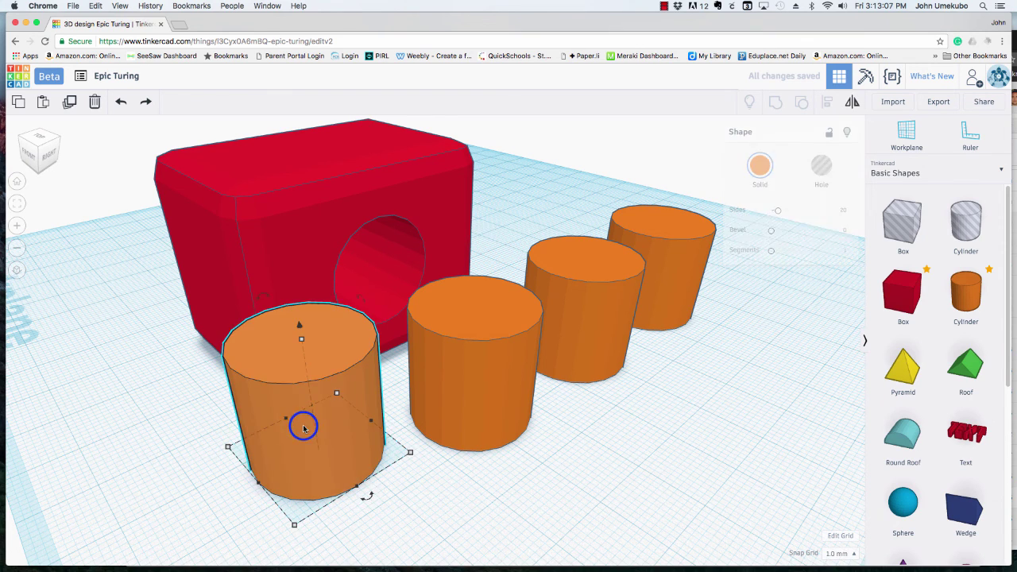
{"action": "key", "text": "Delete"}
{"action": "left_click", "coordinate": [435, 417]}
{"action": "key", "text": "Delete"}
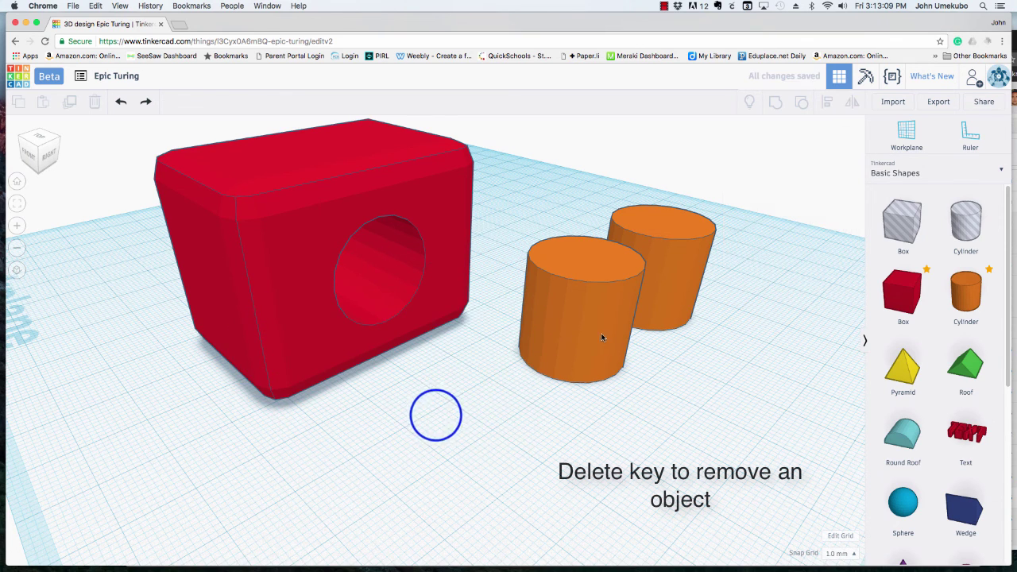
{"action": "left_click", "coordinate": [599, 334]}
{"action": "key", "text": "Delete"}
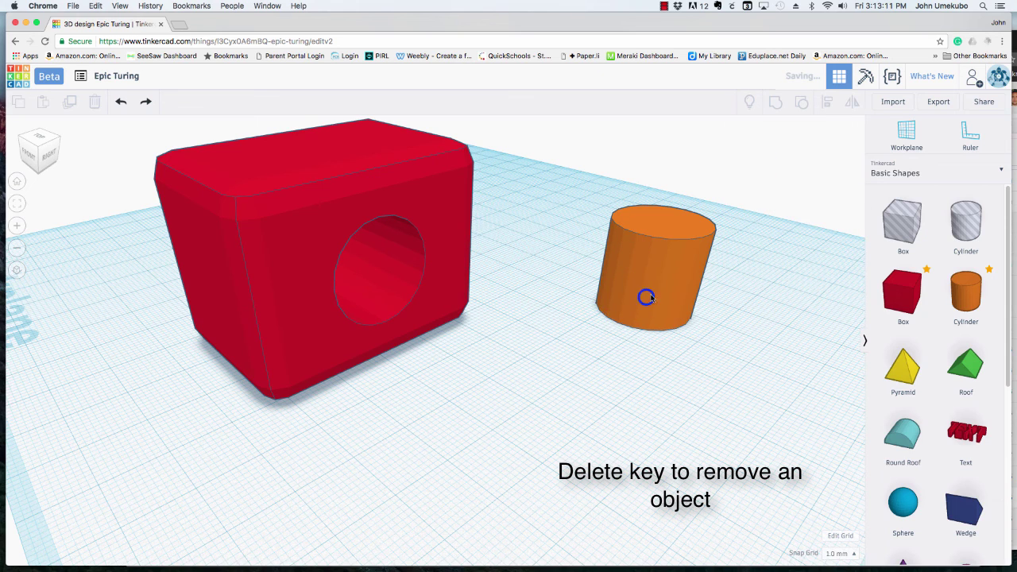
{"action": "left_click_drag", "start_coordinate": [644, 295], "coordinate": [681, 306]}
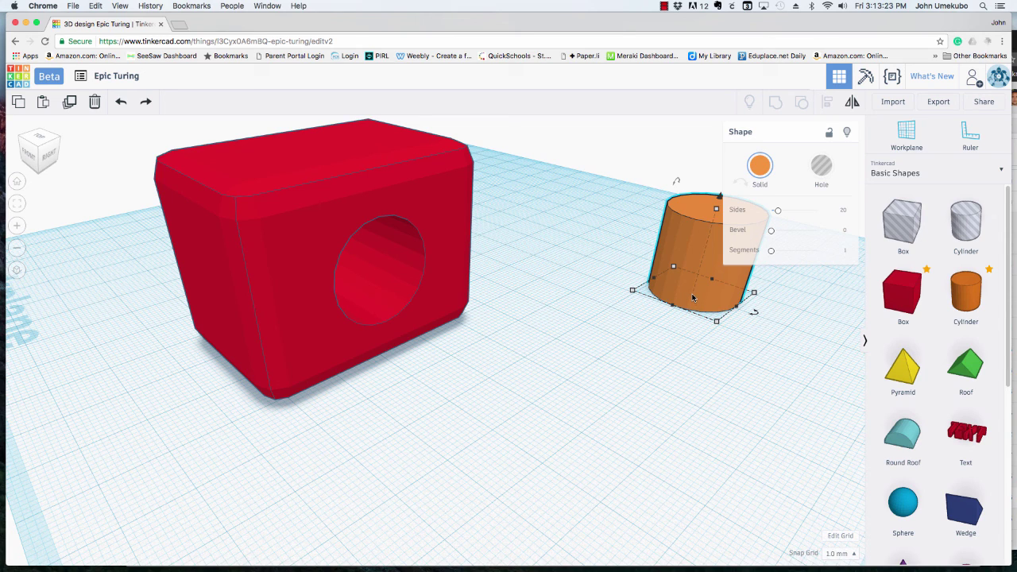
{"action": "left_click_drag", "start_coordinate": [688, 292], "coordinate": [683, 367], "text": "alt+shift"}
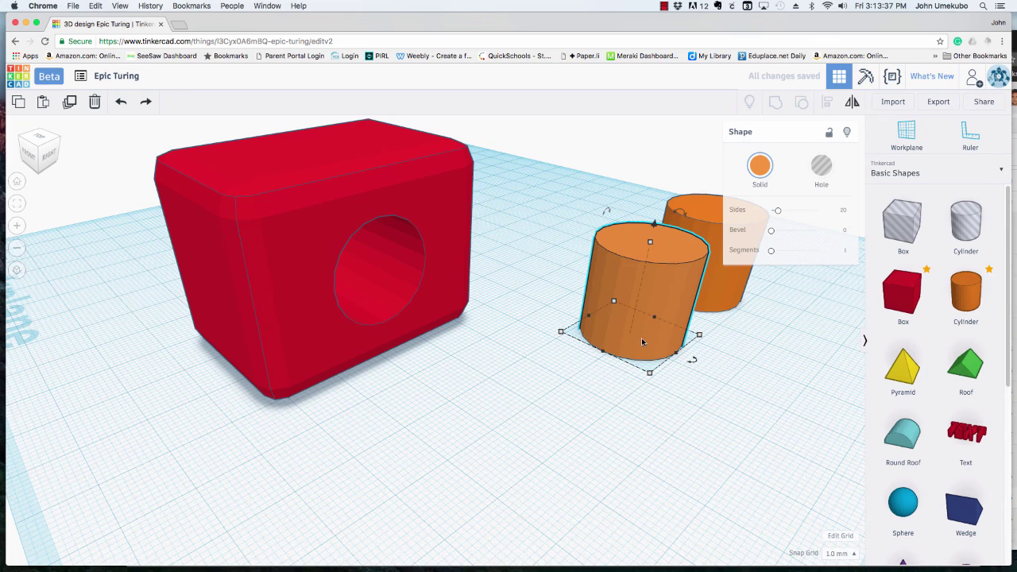
{"action": "left_click_drag", "start_coordinate": [643, 341], "coordinate": [557, 405], "text": "alt+shift"}
{"action": "right_click_drag", "start_coordinate": [670, 429], "coordinate": [646, 437]}
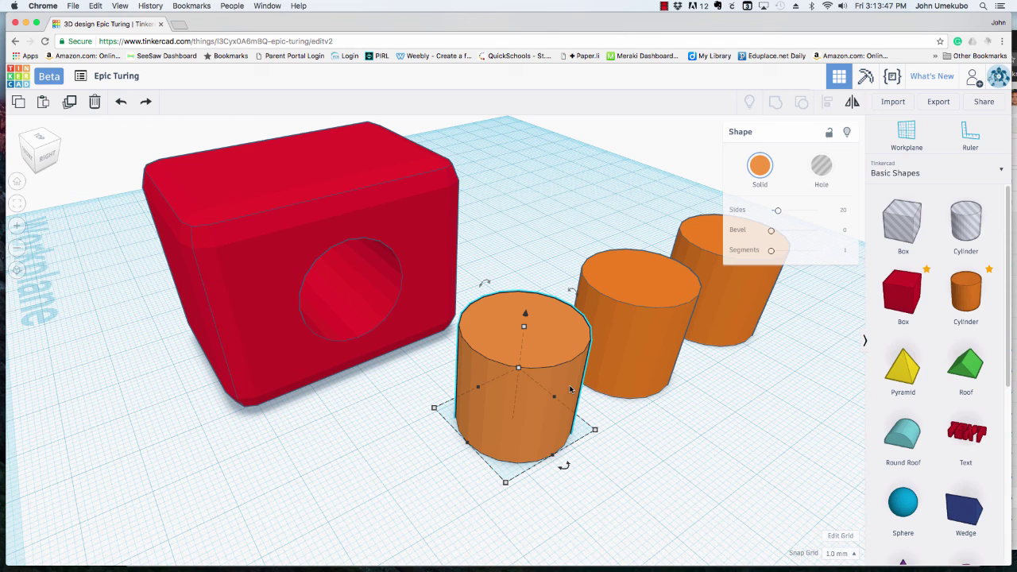
{"action": "left_click", "coordinate": [543, 380]}
{"action": "key", "text": "Delete"}
{"action": "left_click", "coordinate": [631, 332]}
{"action": "key", "text": "Delete"}
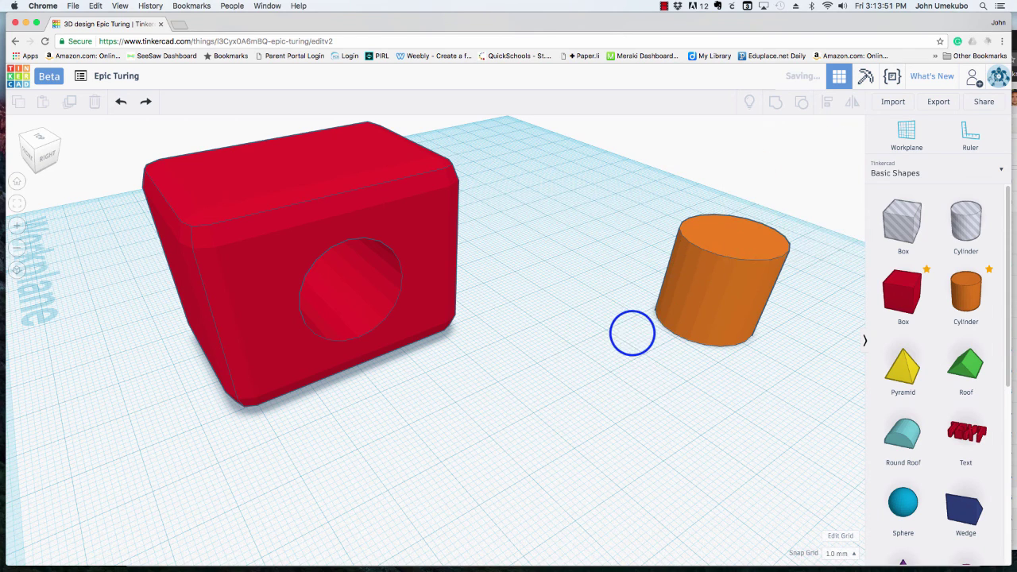
{"action": "left_click", "coordinate": [710, 312]}
Step: Push the cylinder against one box corner and place a copy 38 mm across at the opposite corner
{"action": "left_click_drag", "start_coordinate": [692, 316], "coordinate": [450, 333]}
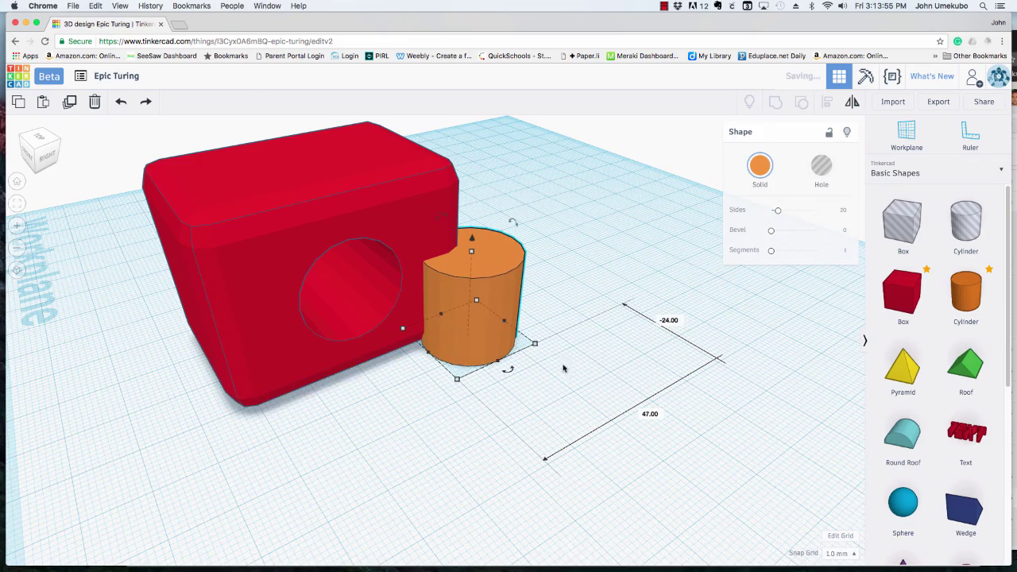
{"action": "right_click_drag", "start_coordinate": [563, 366], "coordinate": [460, 399]}
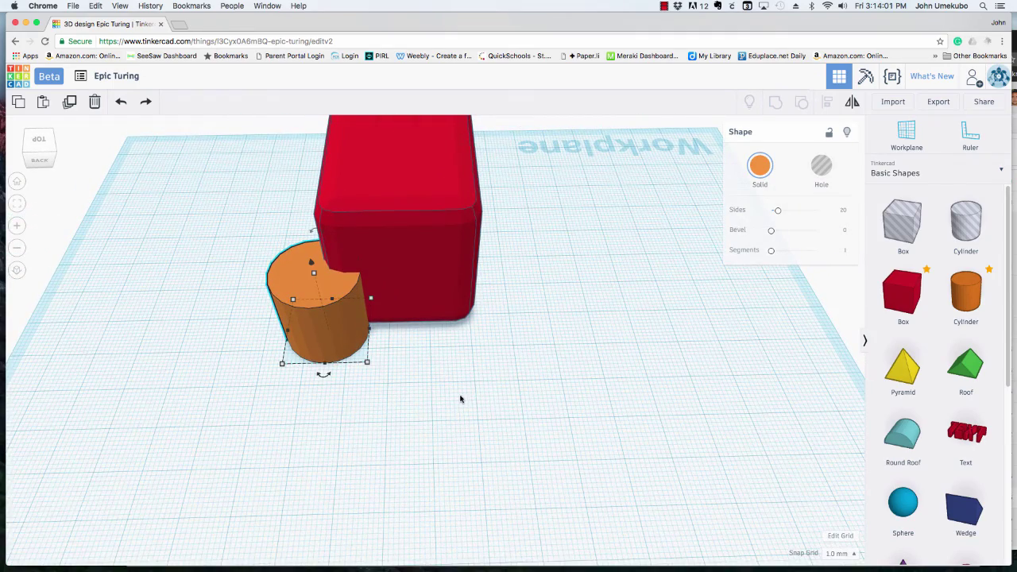
{"action": "left_click_drag", "start_coordinate": [323, 333], "coordinate": [501, 344], "text": "alt"}
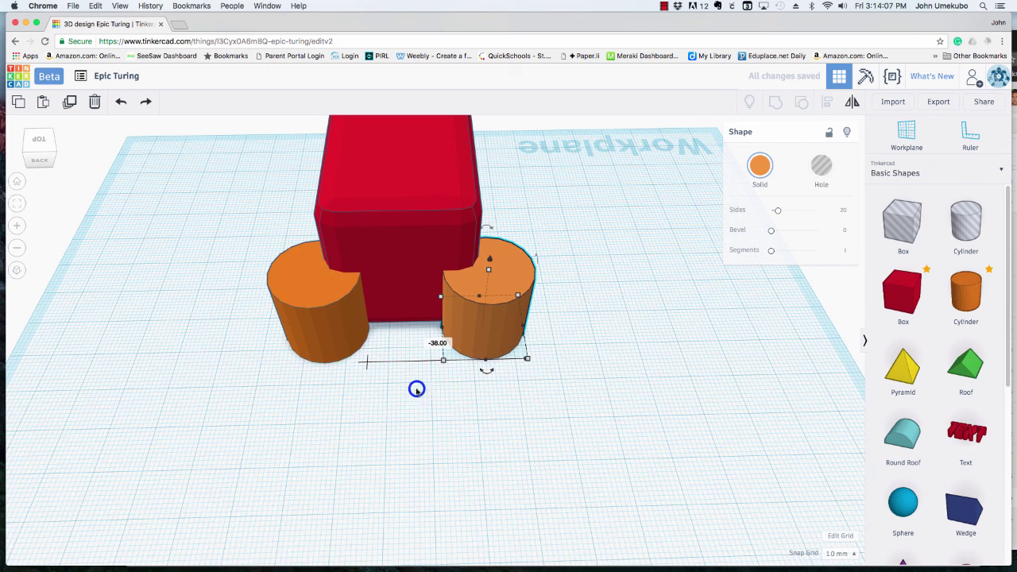
{"action": "right_click_drag", "start_coordinate": [416, 388], "coordinate": [447, 451]}
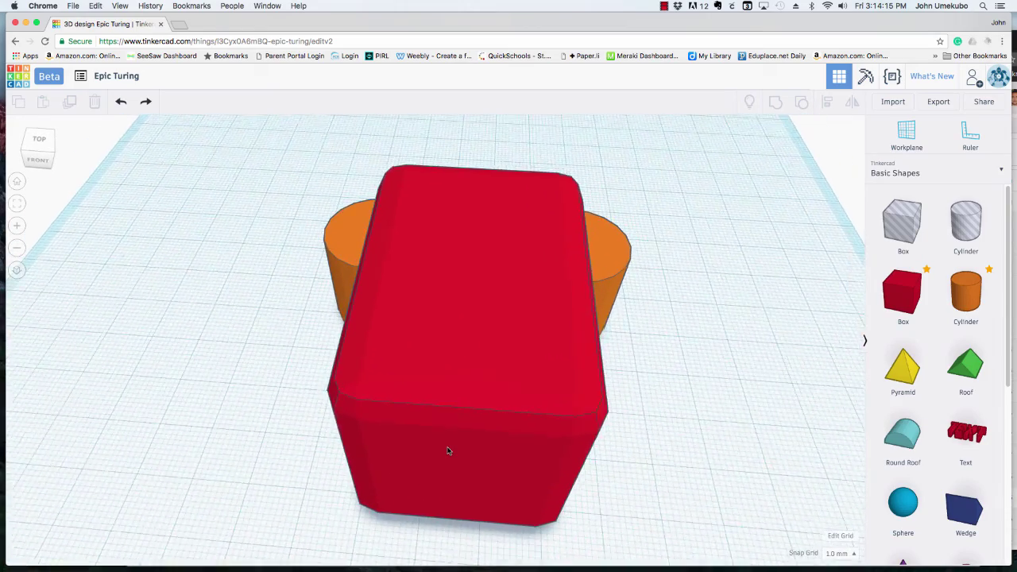
Step: Duplicate both orange cylinders and move the copies in front of the red box
{"action": "scroll", "coordinate": [447, 452], "scroll_direction": "down", "scroll_amount": 2}
{"action": "scroll", "coordinate": [447, 449], "scroll_direction": "down", "scroll_amount": 3}
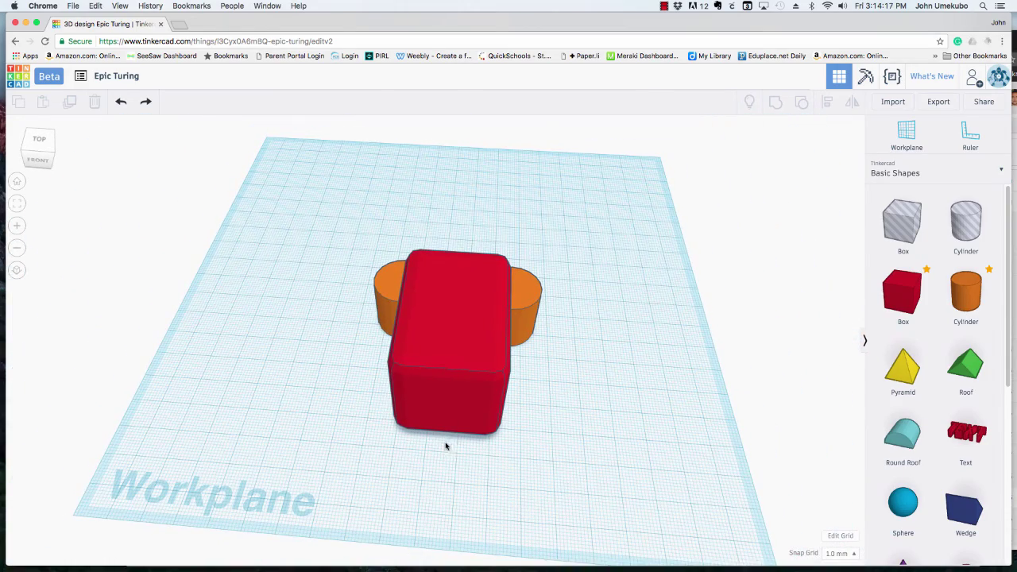
{"action": "left_click", "coordinate": [380, 294]}
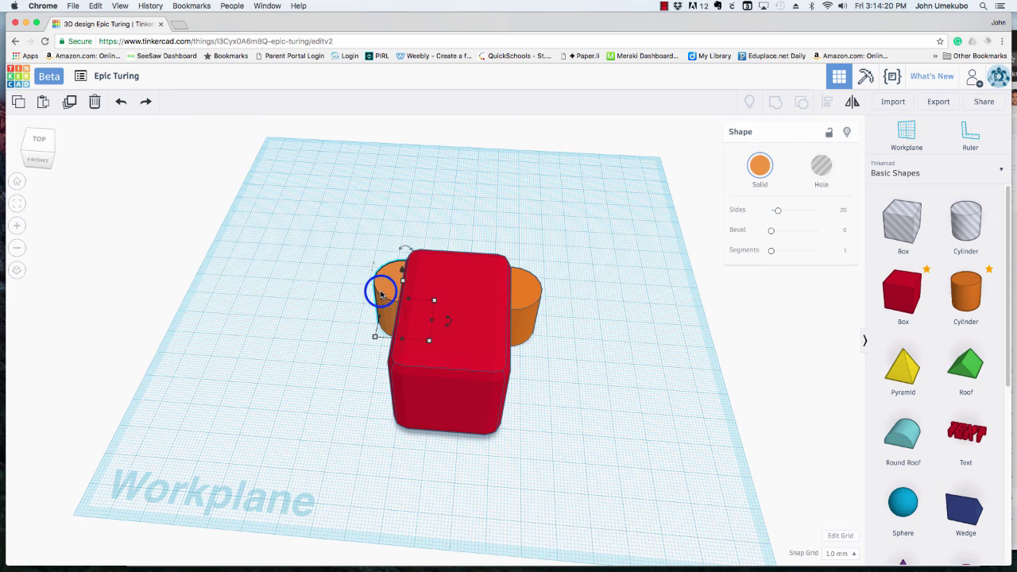
{"action": "left_click", "coordinate": [523, 296], "text": "shift"}
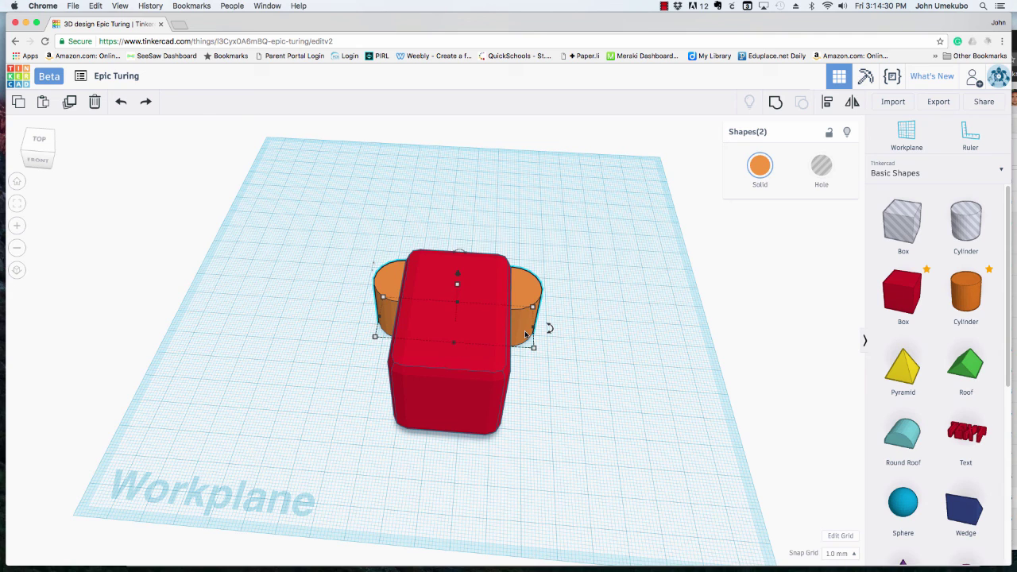
{"action": "key", "text": "super+d"}
{"action": "left_click_drag", "start_coordinate": [525, 334], "coordinate": [513, 456]}
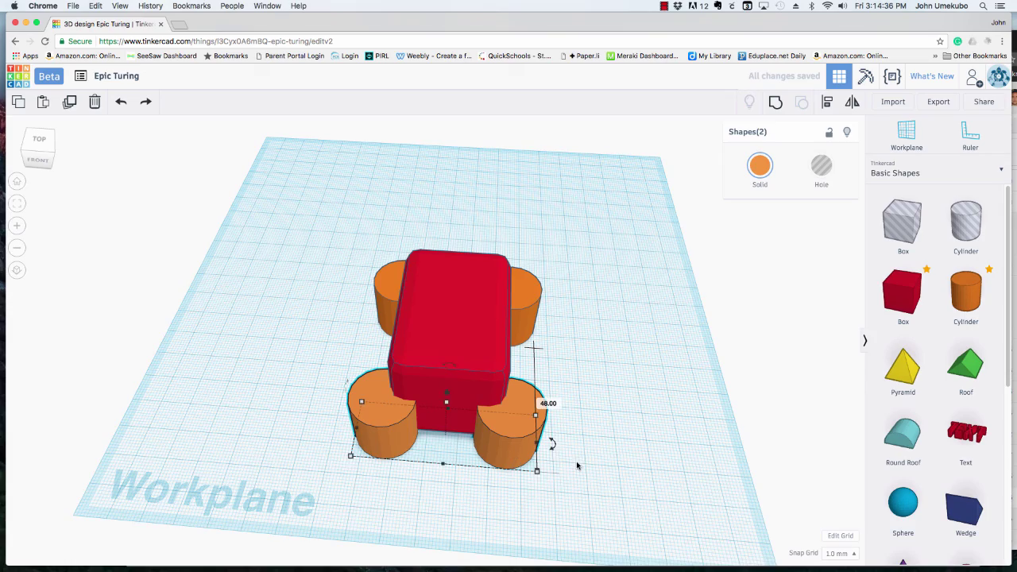
{"action": "right_click_drag", "start_coordinate": [578, 466], "coordinate": [545, 453]}
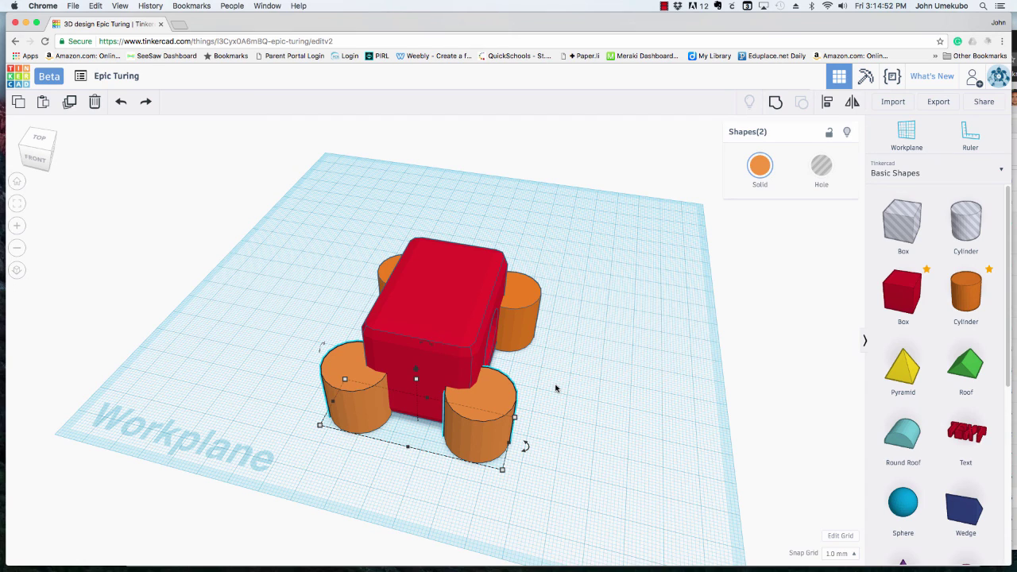
Step: Set the back-right cylinder to Hole, then the other three cylinders to Hole
{"action": "left_click", "coordinate": [514, 298]}
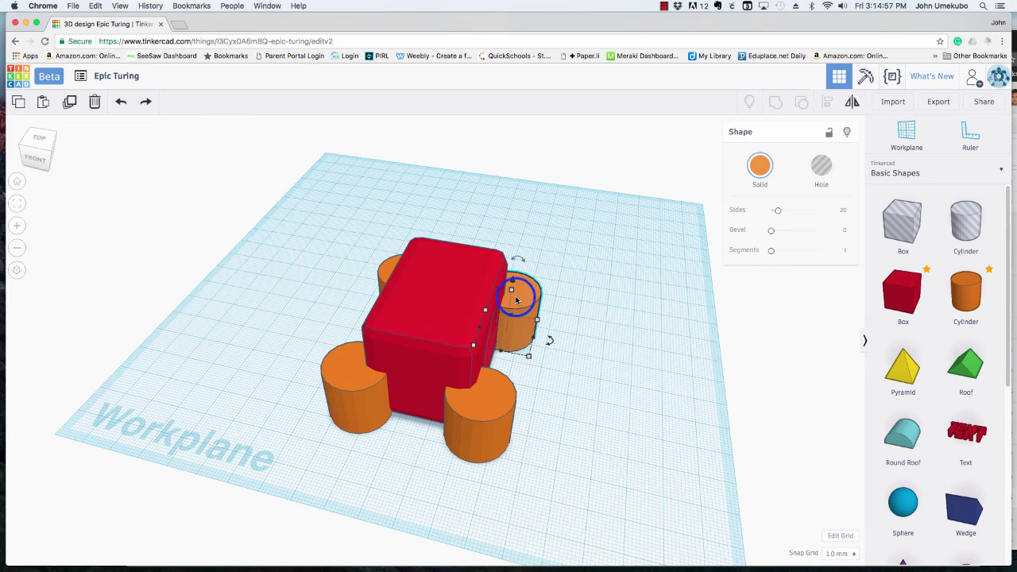
{"action": "left_click", "coordinate": [822, 167]}
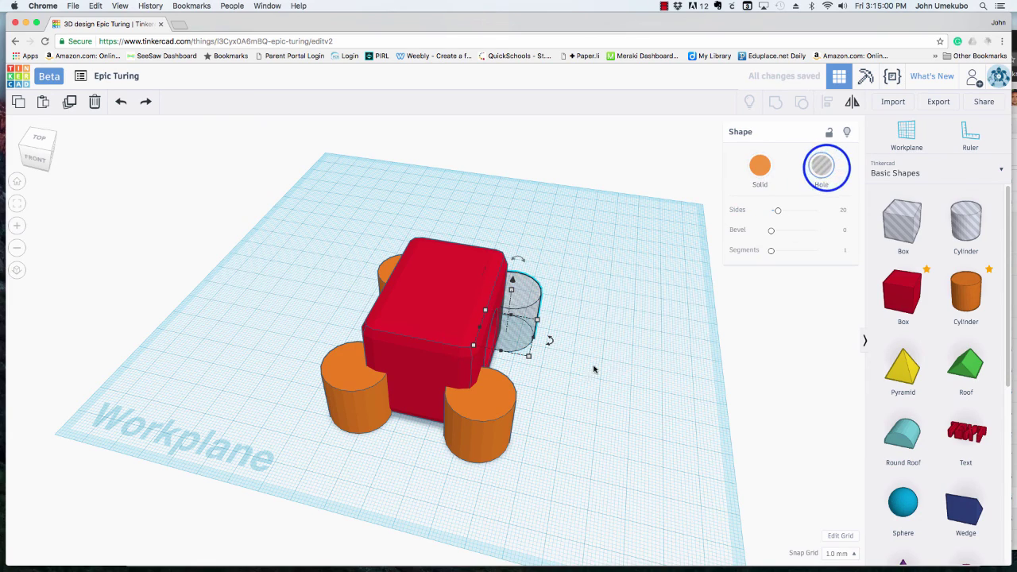
{"action": "right_click_drag", "start_coordinate": [595, 368], "coordinate": [643, 355]}
{"action": "left_click", "coordinate": [385, 267]}
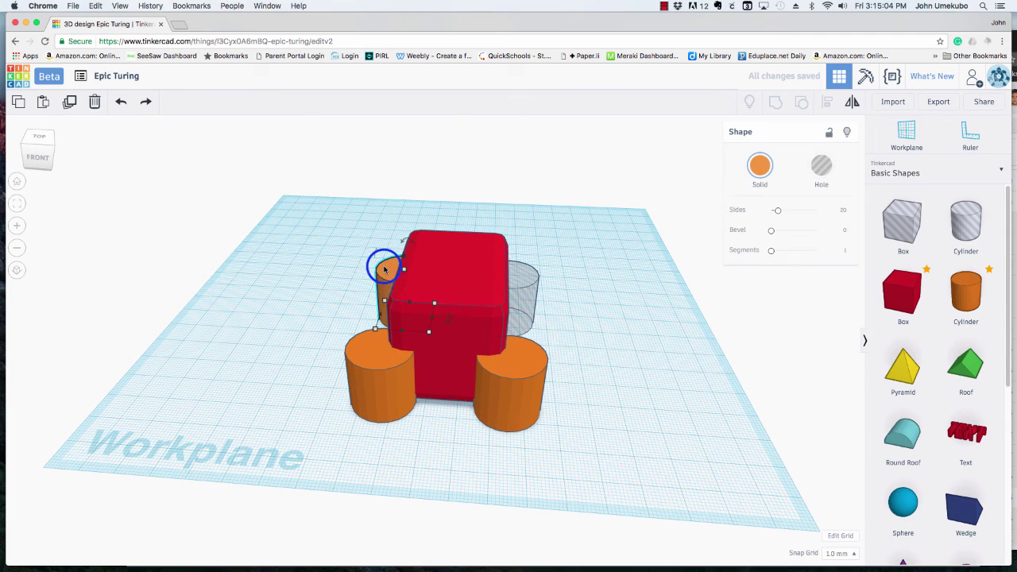
{"action": "left_click", "coordinate": [365, 362], "text": "shift"}
{"action": "left_click", "coordinate": [531, 374], "text": "shift"}
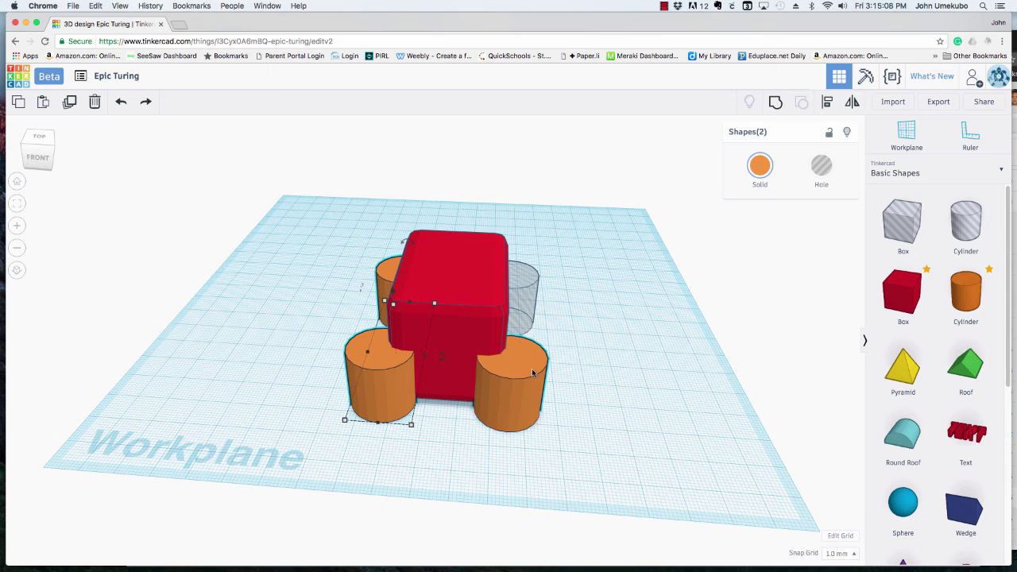
{"action": "left_click", "coordinate": [822, 165]}
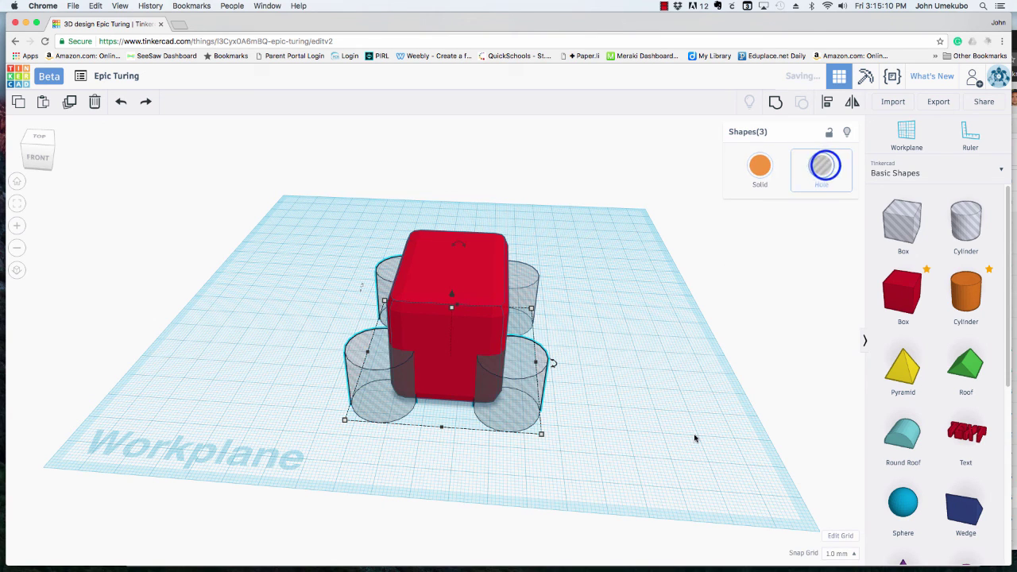
{"action": "right_click_drag", "start_coordinate": [576, 449], "coordinate": [510, 361]}
{"action": "right_click_drag", "start_coordinate": [538, 413], "coordinate": [537, 455]}
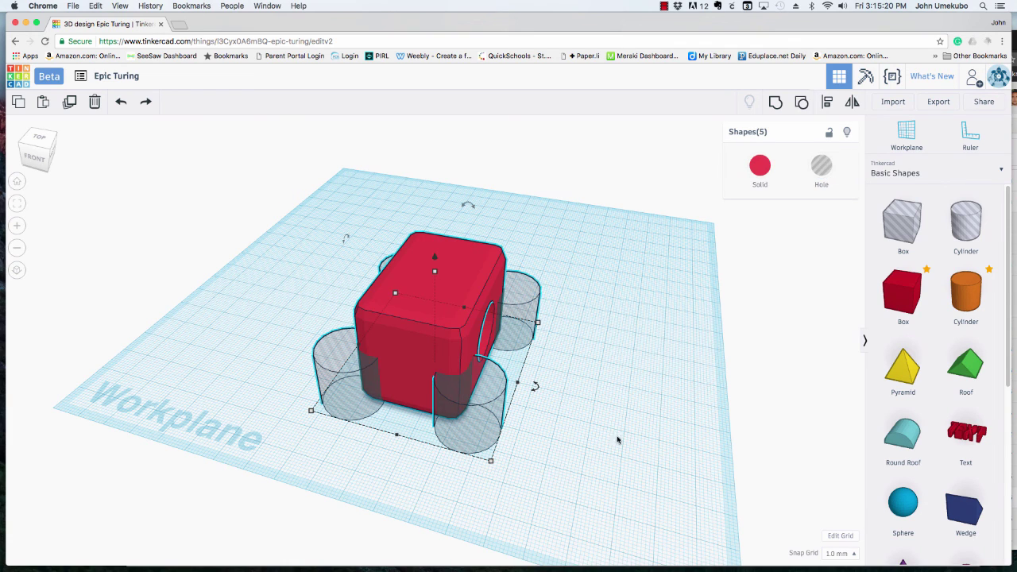
Step: Group the red box with the four cylinder holes and inspect the notched corners
{"action": "left_click", "coordinate": [775, 103]}
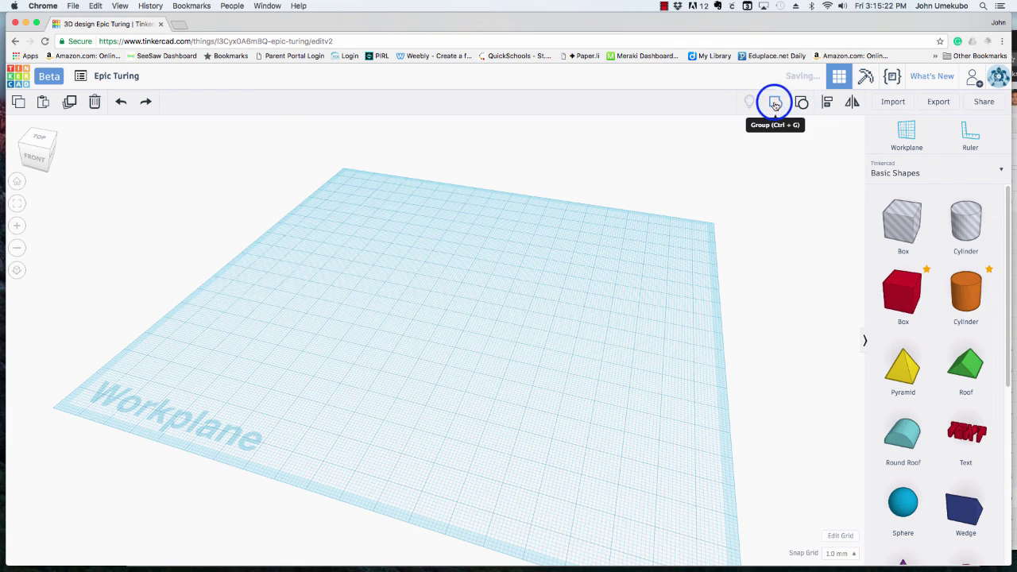
{"action": "right_click_drag", "start_coordinate": [391, 443], "coordinate": [507, 374]}
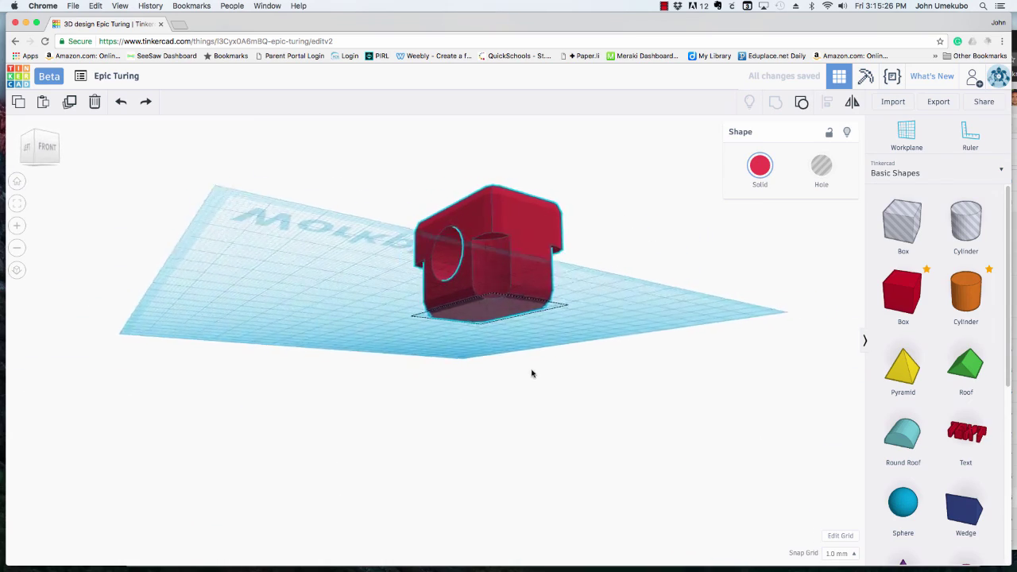
{"action": "right_click_drag", "start_coordinate": [439, 405], "coordinate": [419, 376]}
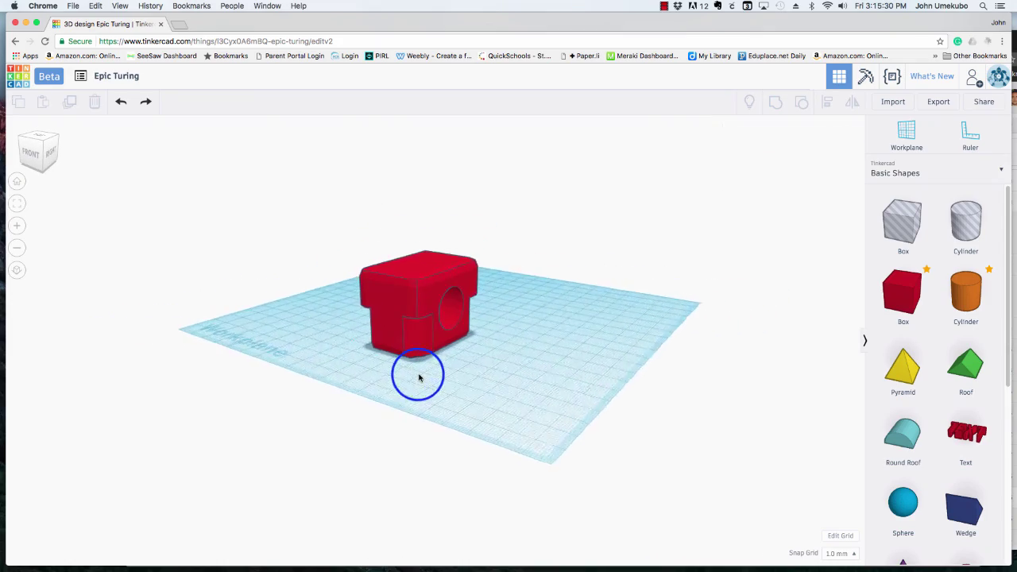
{"action": "scroll", "coordinate": [419, 376], "scroll_direction": "up", "scroll_amount": 5}
{"action": "right_click_drag", "start_coordinate": [417, 380], "coordinate": [394, 374]}
Step: Lower the grouped shape's height and resize its footprint to about 84 mm long by 38 mm wide
{"action": "left_click", "coordinate": [396, 372]}
{"action": "right_click_drag", "start_coordinate": [474, 412], "coordinate": [418, 419]}
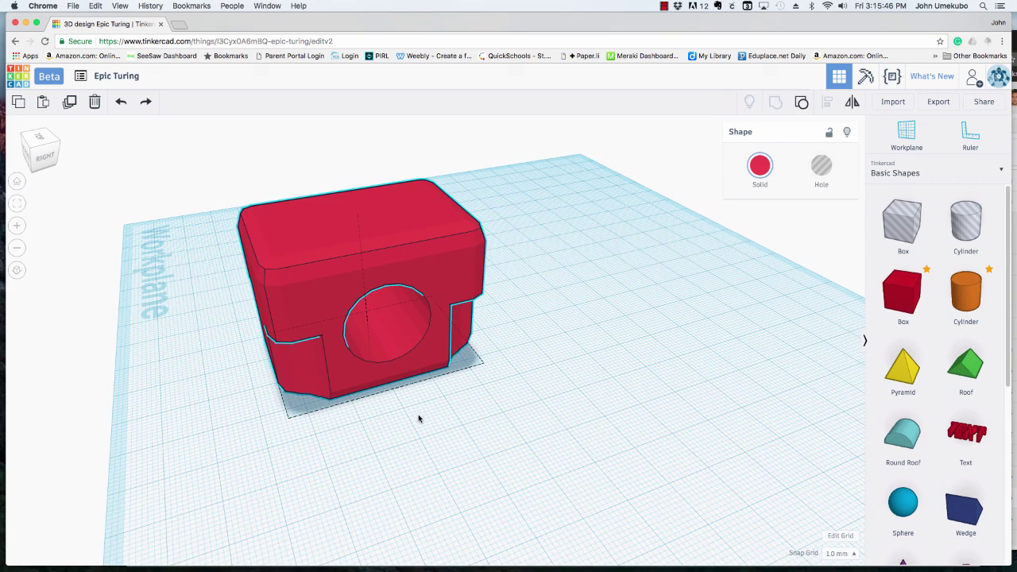
{"action": "left_click_drag", "start_coordinate": [358, 216], "coordinate": [357, 273]}
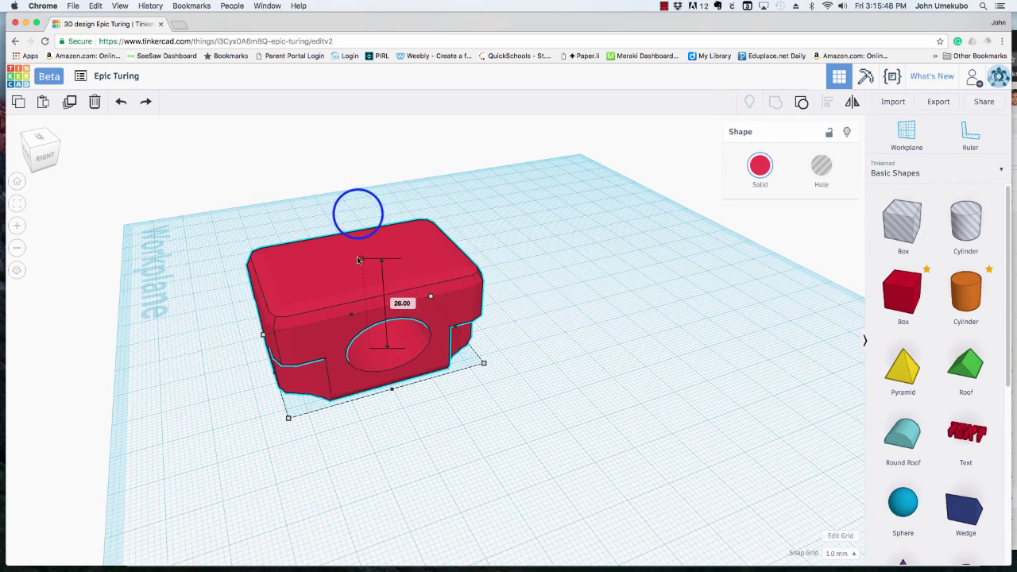
{"action": "left_click_drag", "start_coordinate": [485, 365], "coordinate": [659, 383]}
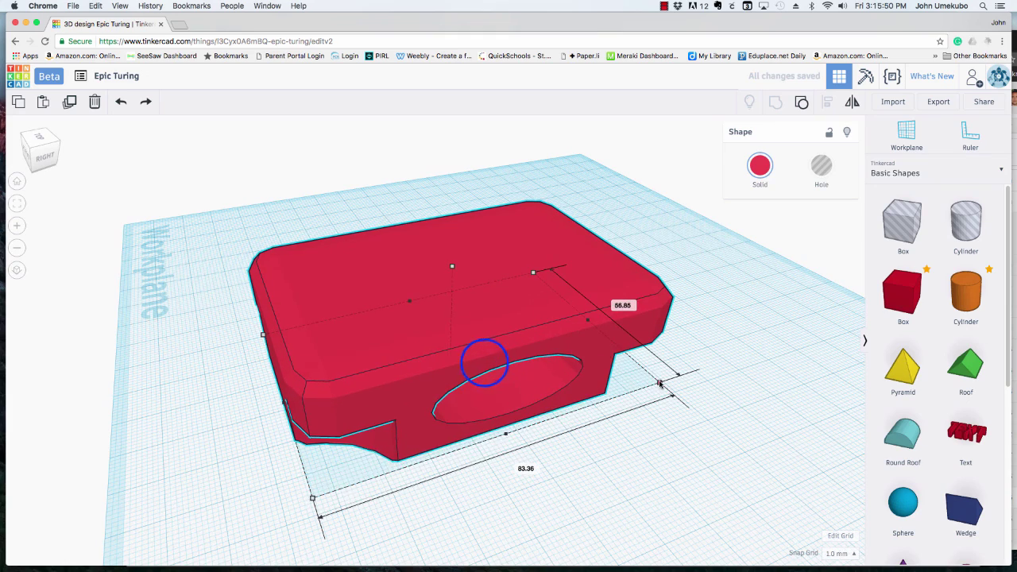
{"action": "left_click_drag", "start_coordinate": [532, 275], "coordinate": [492, 226]}
{"action": "left_click", "coordinate": [475, 233]}
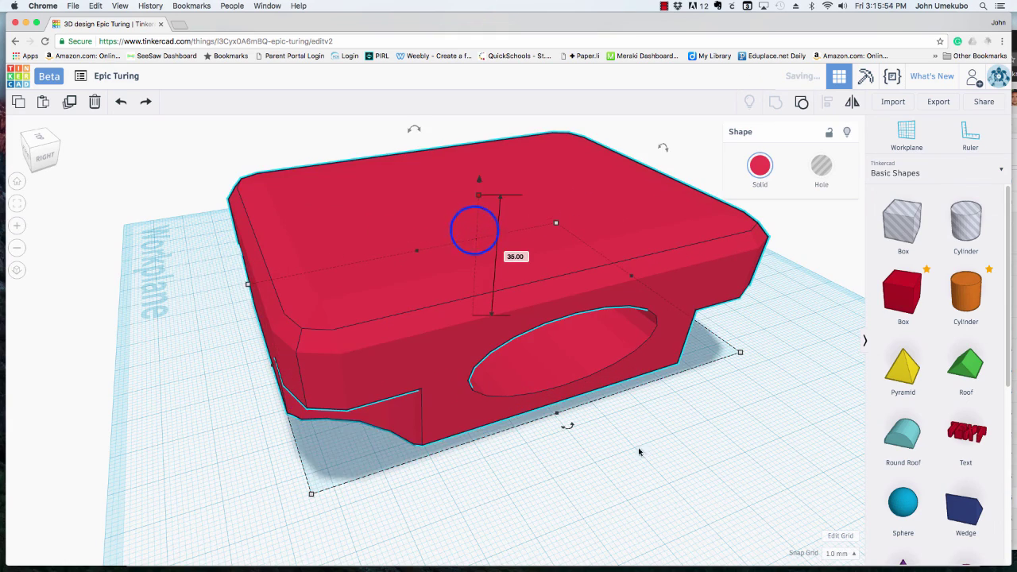
{"action": "right_click_drag", "start_coordinate": [472, 229], "coordinate": [750, 429]}
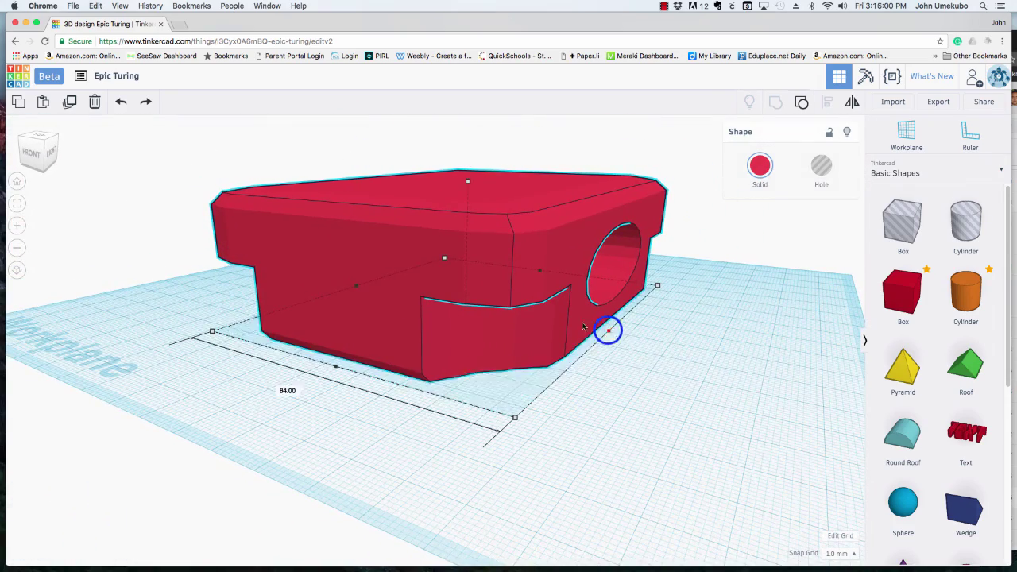
{"action": "left_click_drag", "start_coordinate": [582, 327], "coordinate": [489, 311]}
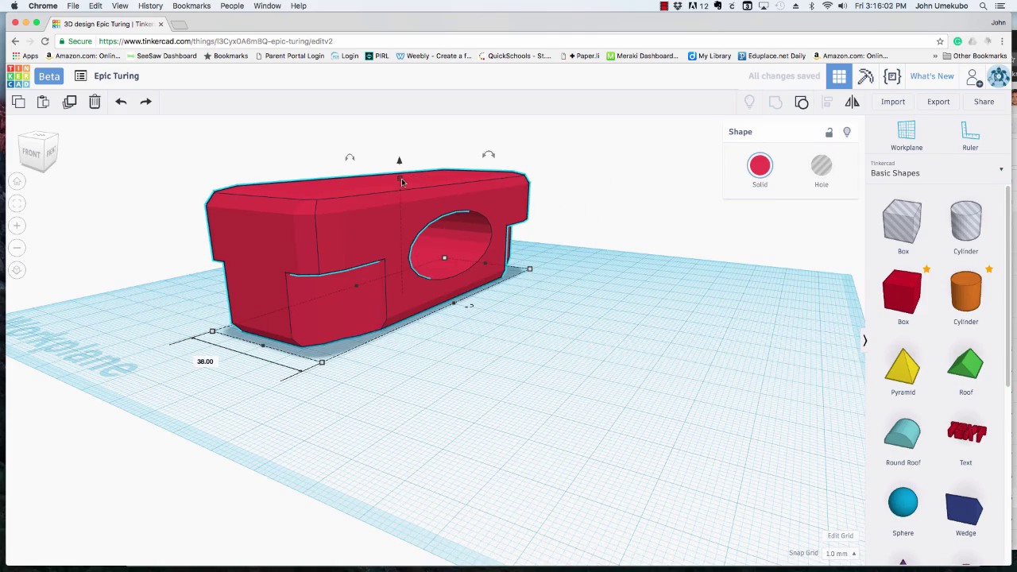